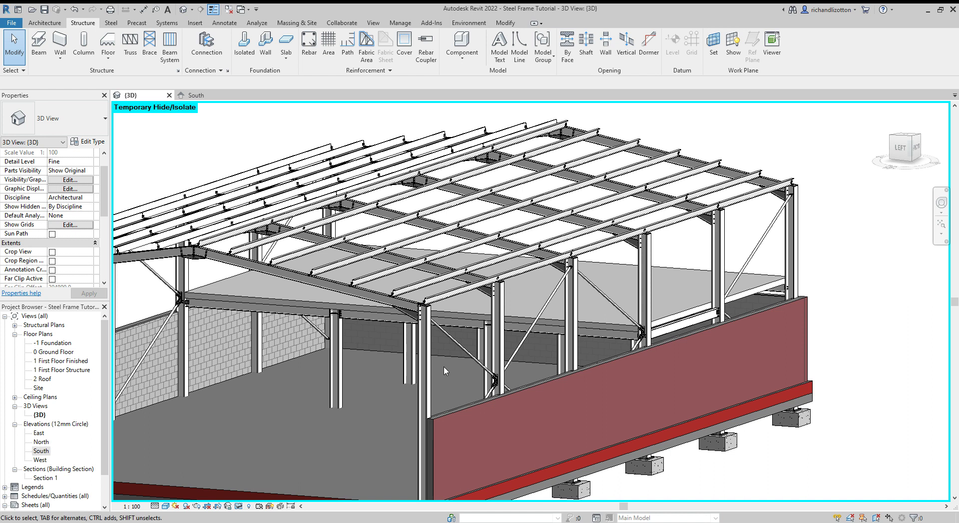
Orbit the model to face the side wall and start placing structural beams.
middle_click_drag(433, 364, 212, 178, "shift")
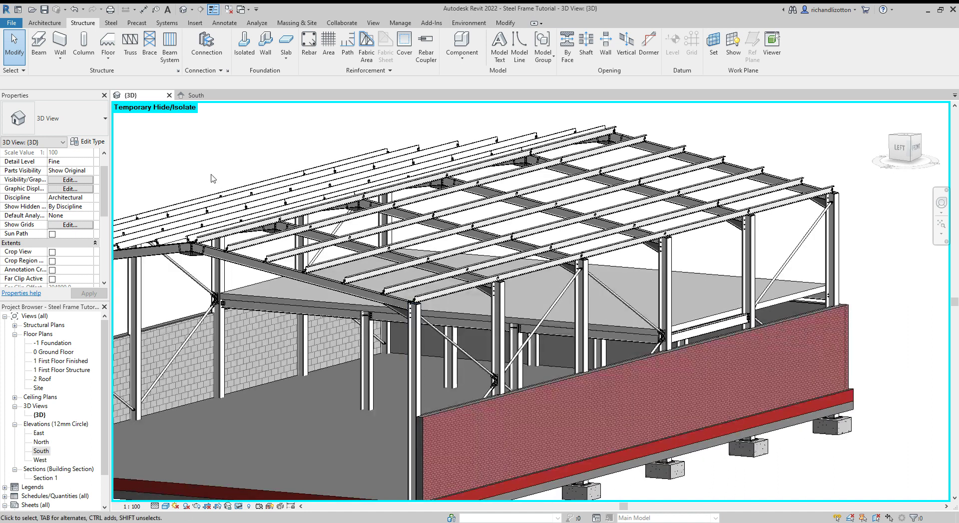
left_click(40, 46)
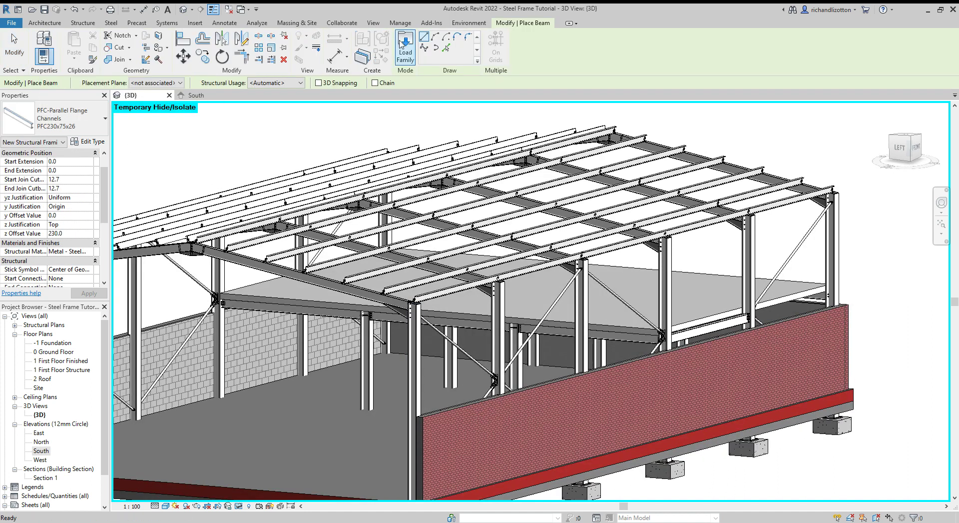
Load the PFC-Parallel Flange Channels family from UK > Structural Framing > Steel > British Standard.
left_click(402, 45)
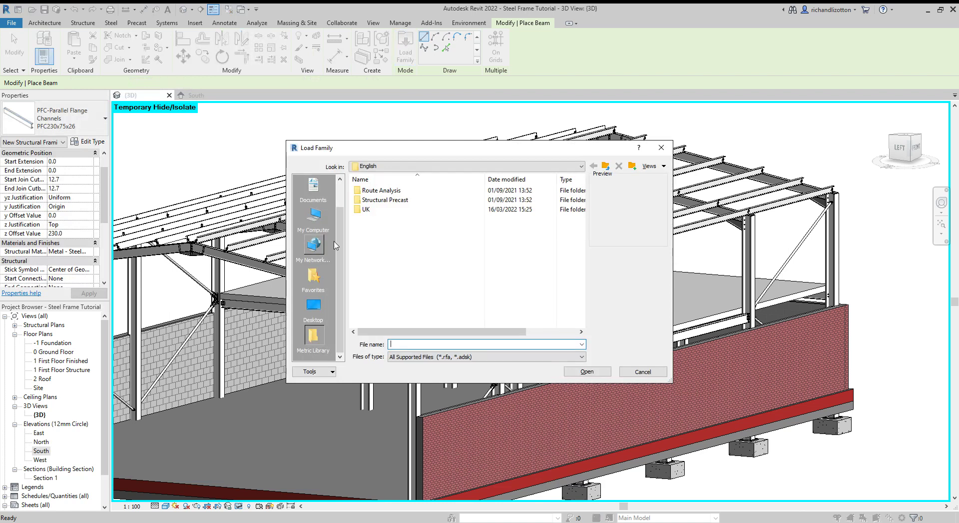
double_click(367, 210)
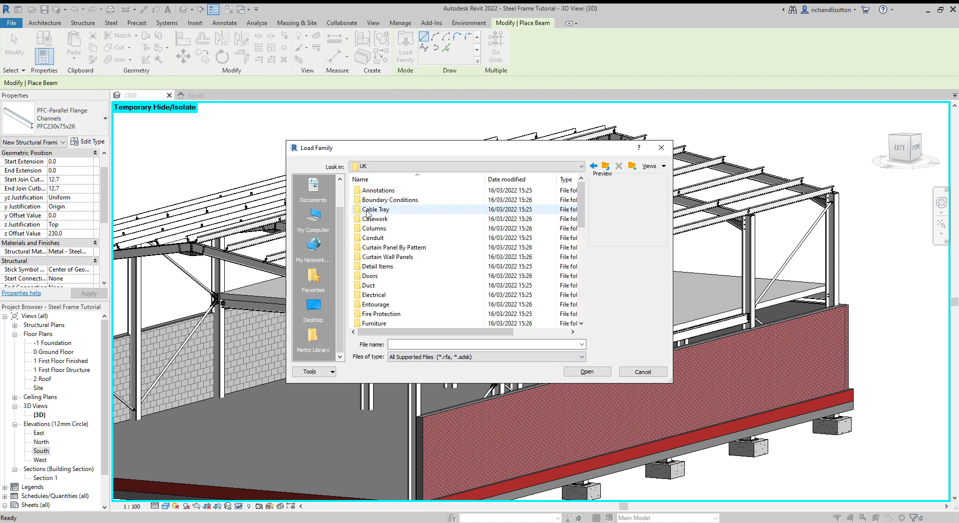
scroll(400, 250, "down", 8)
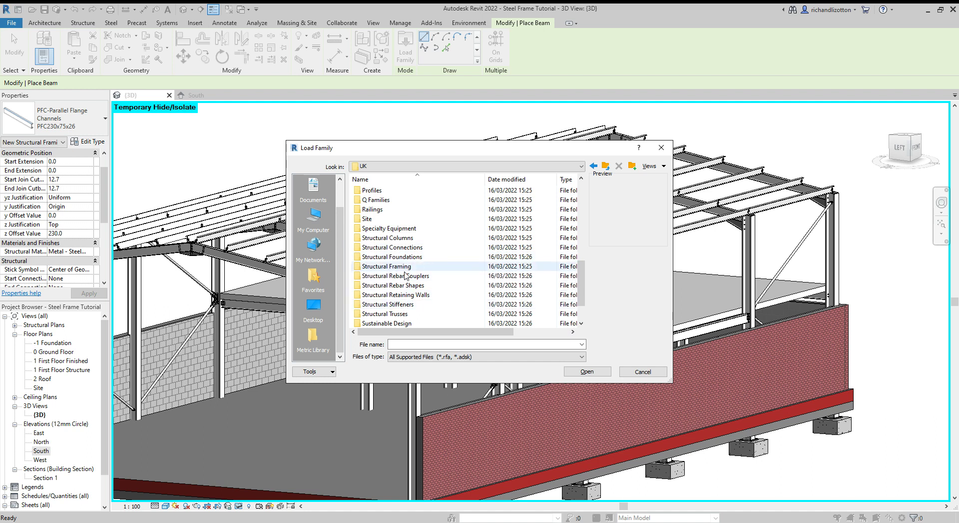
double_click(403, 266)
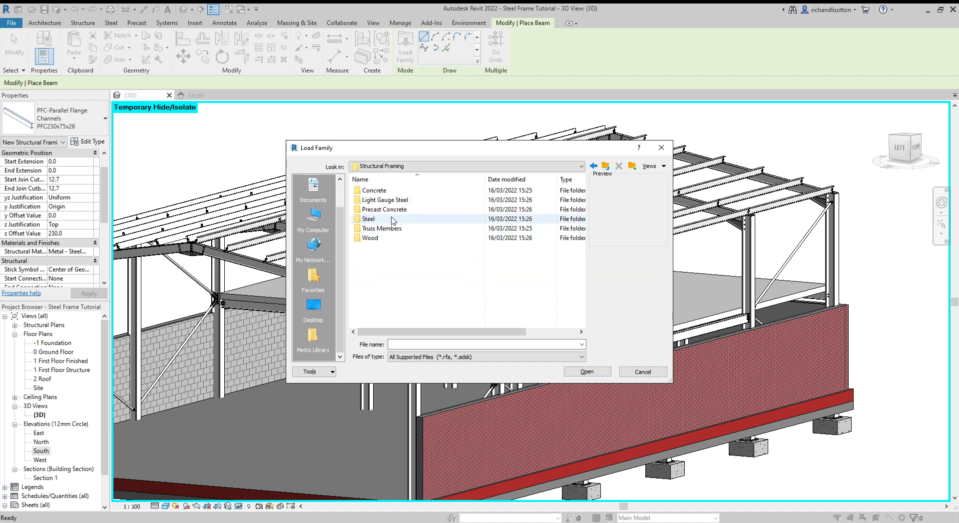
double_click(392, 219)
double_click(400, 190)
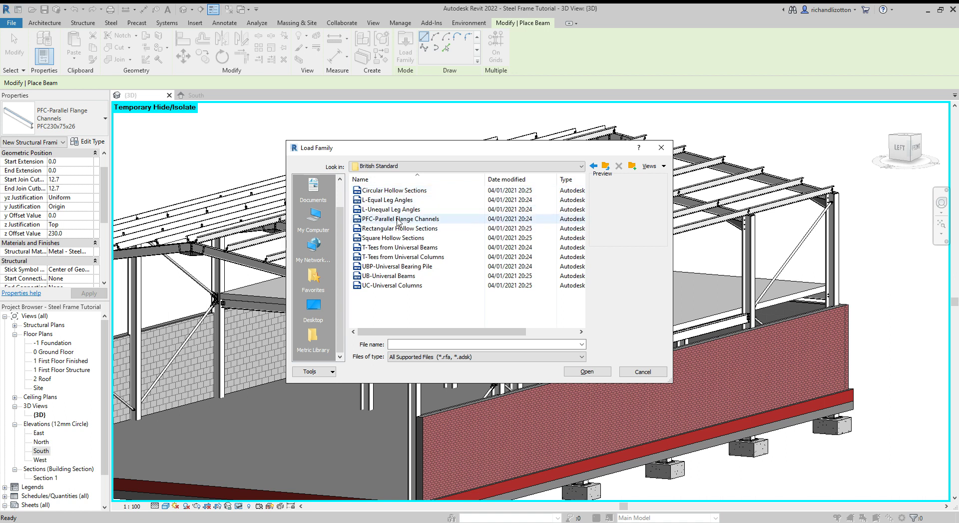
double_click(398, 218)
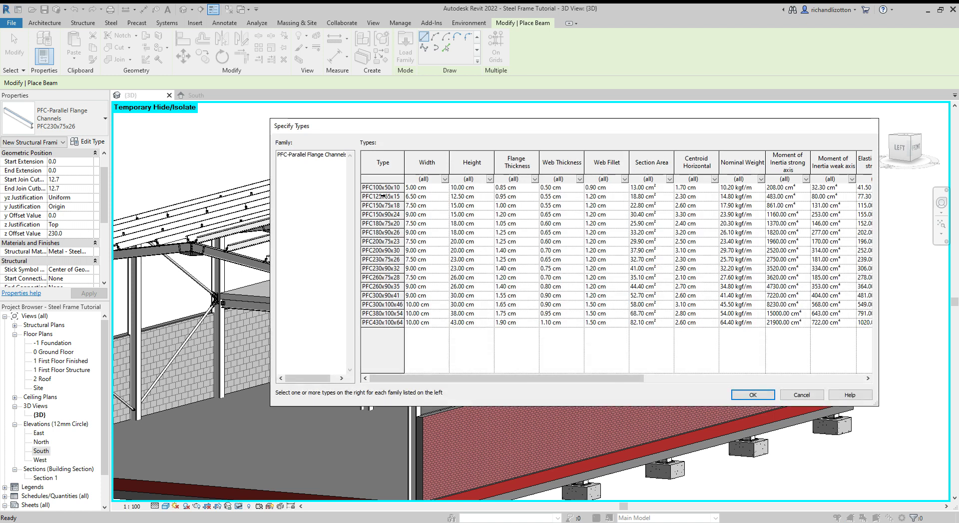
Choose the PFC100x50x10 channel size in Specify Types and confirm it.
left_click(389, 187)
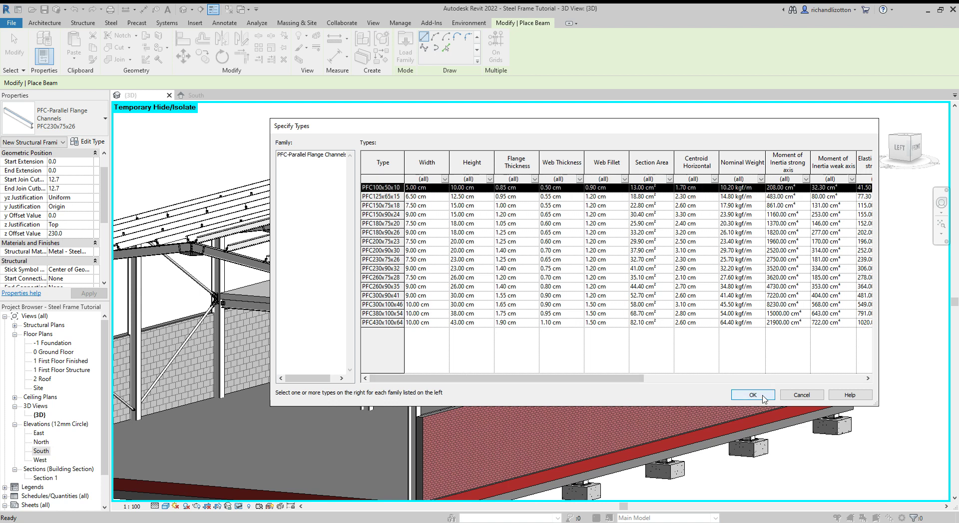
left_click(753, 395)
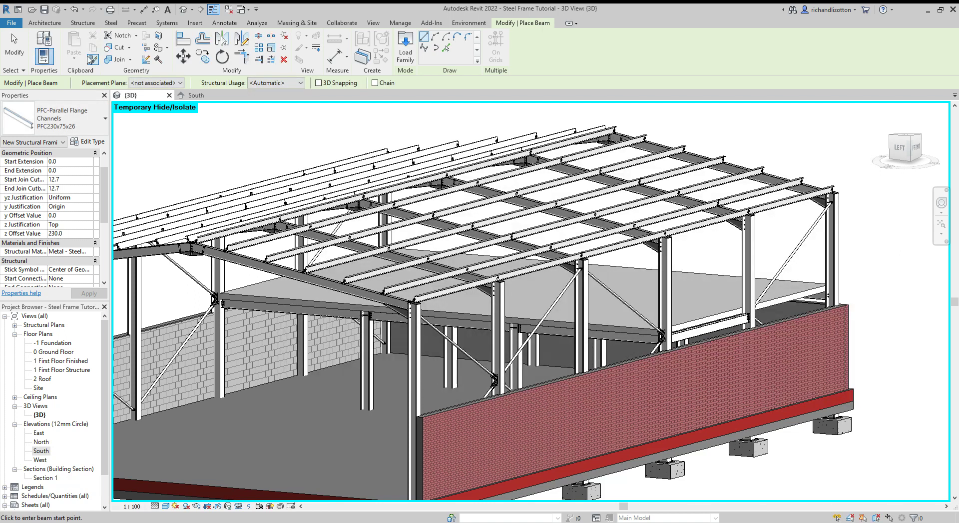
Stop beam placement, orbit toward the side wall and start a beam system on a picked work plane.
key("Escape")
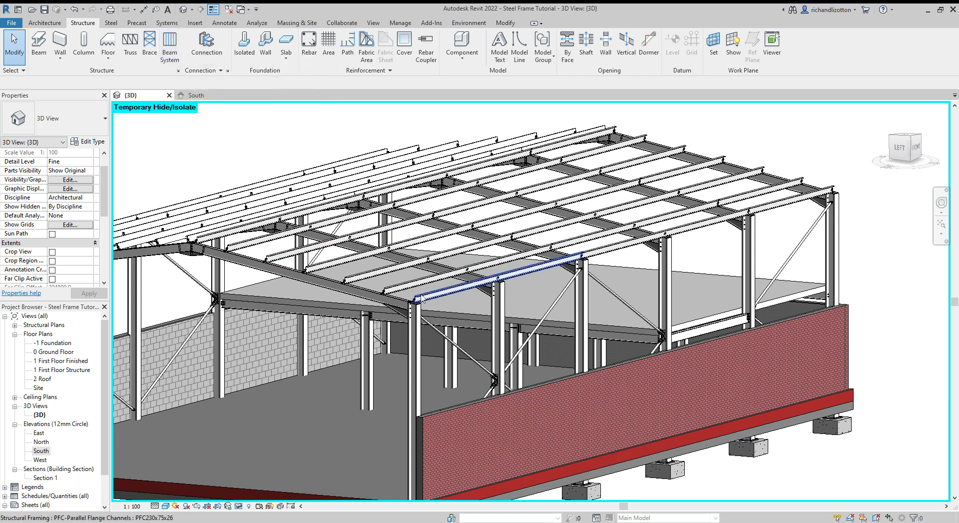
middle_click_drag(427, 298, 376, 298, "shift")
left_click(170, 45)
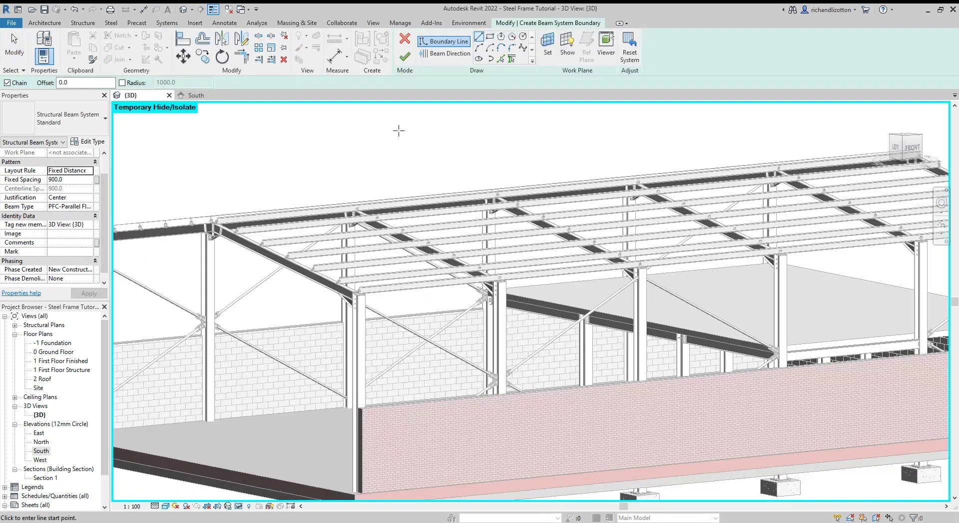
left_click(548, 45)
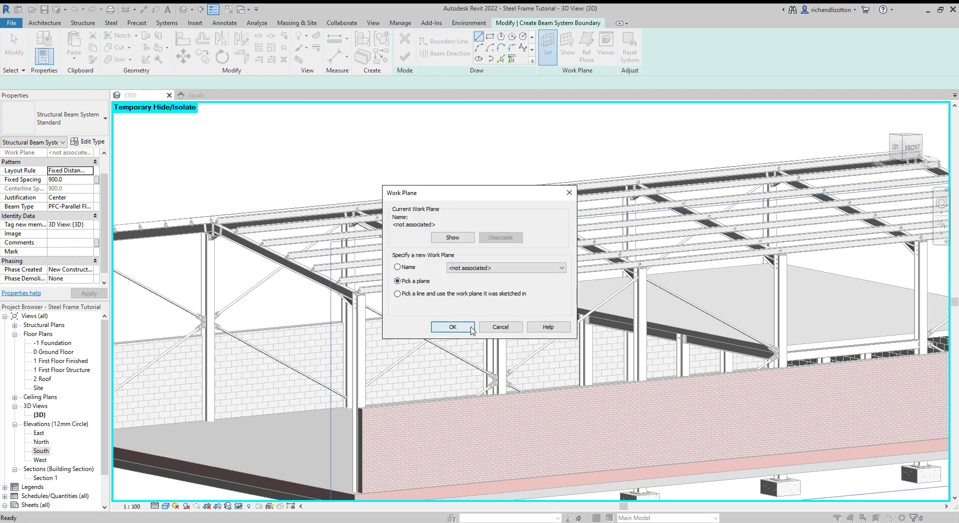
left_click(453, 326)
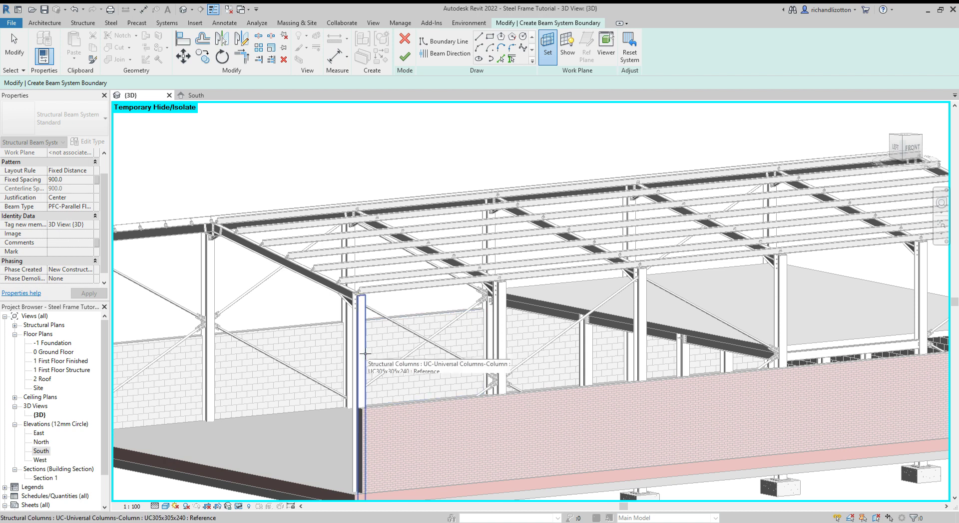
Use the side-wall column face as work plane and draw a rectangle from the column top to the wall top.
left_click(365, 352)
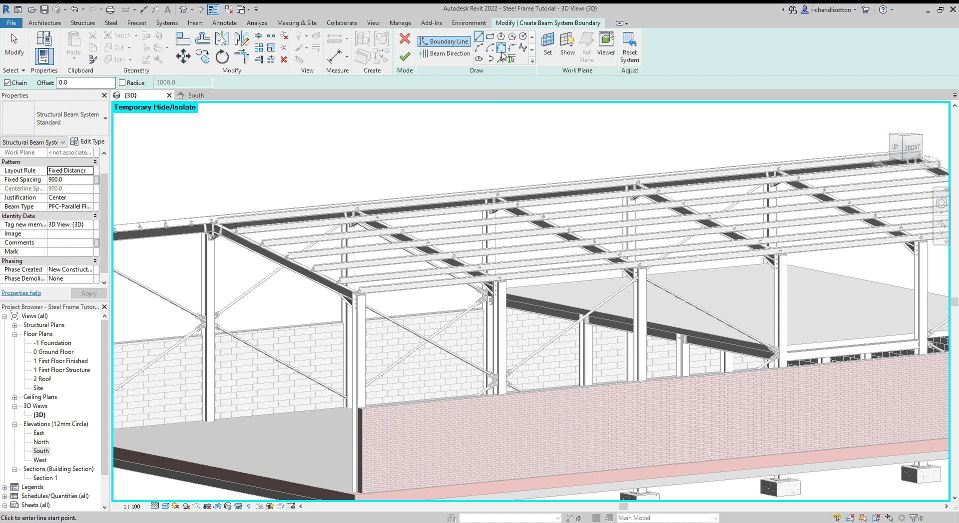
left_click(490, 37)
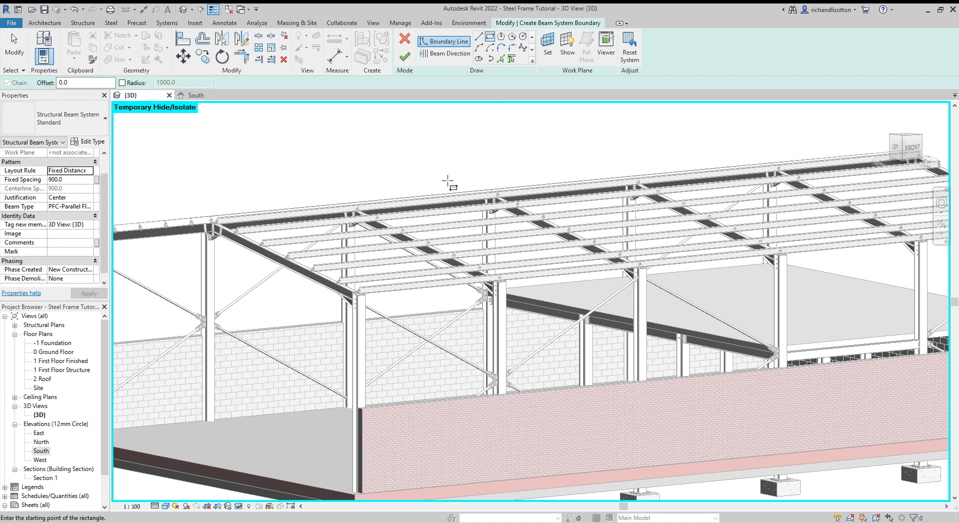
scroll(344, 292, "up", 5)
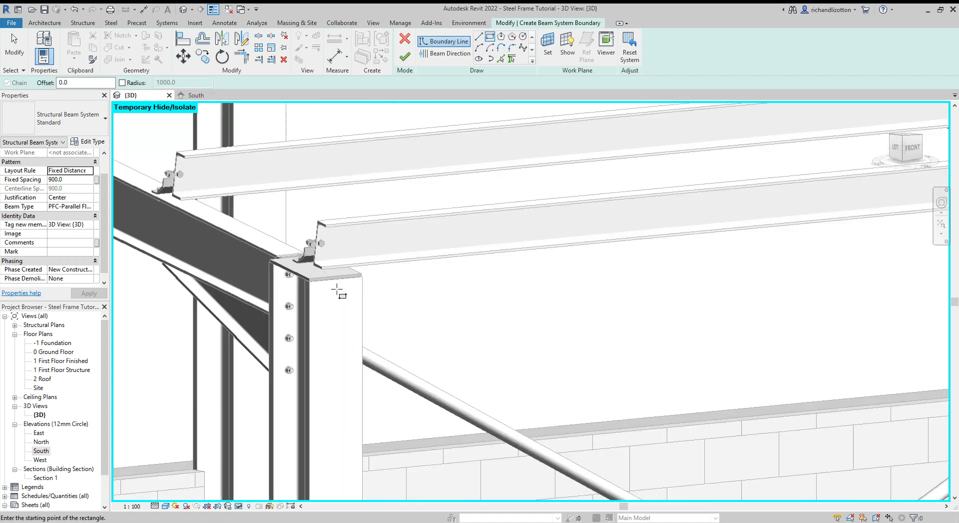
left_click(336, 280)
scroll(336, 280, "down", 5)
scroll(662, 377, "up", 5)
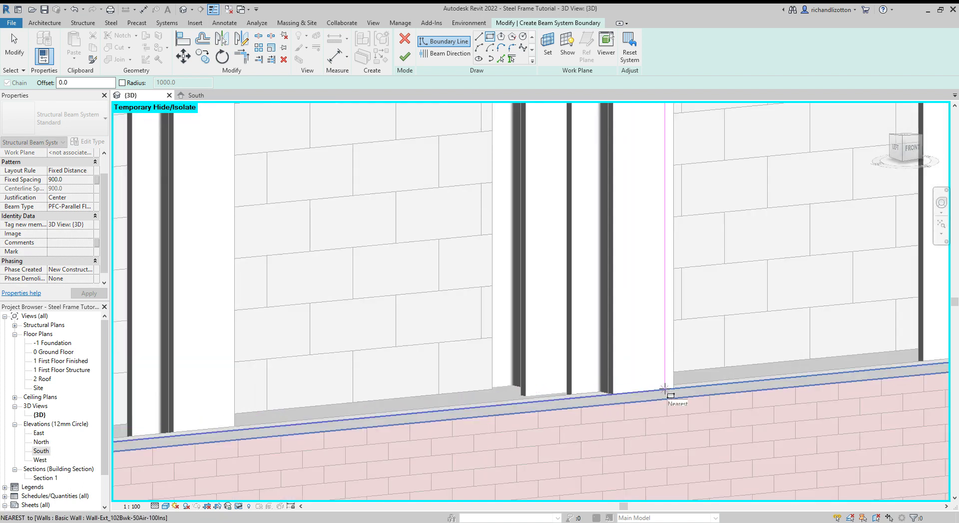
left_click(664, 388)
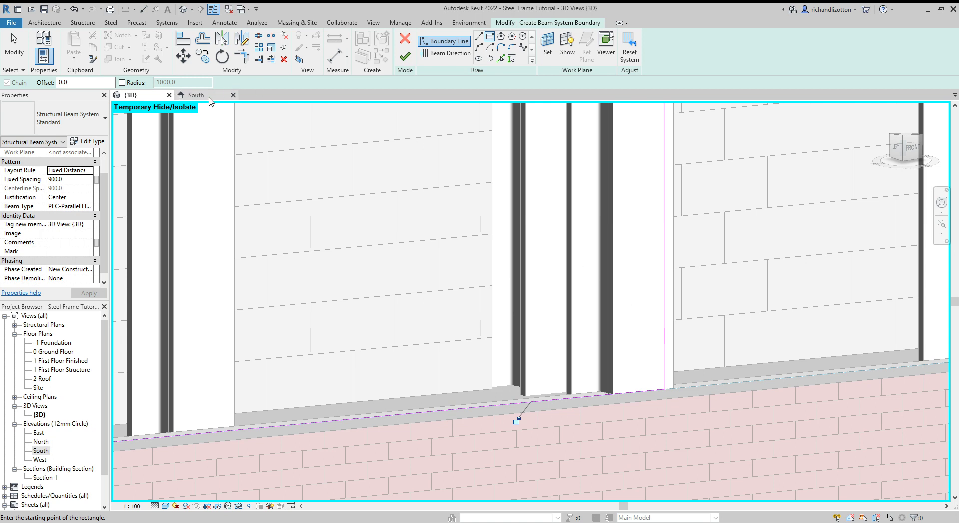
In the South elevation, move the vertical boundary edge onto the column centreline.
left_click(209, 96)
scroll(697, 409, "up", 5)
key("Escape")
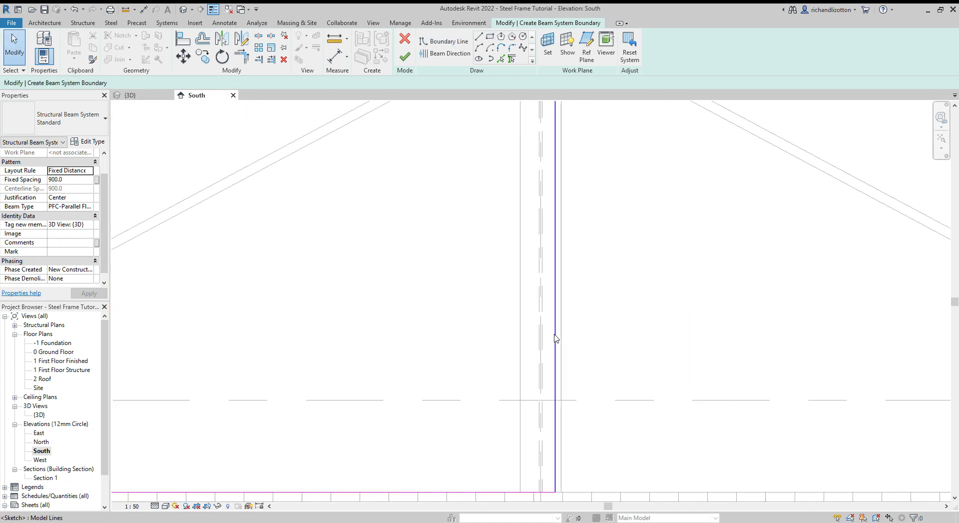
left_click(555, 336)
left_click_drag(555, 336, 542, 336)
Set the beam direction along the boundary's top horizontal edge.
scroll(592, 357, "down", 3)
scroll(592, 356, "down", 3)
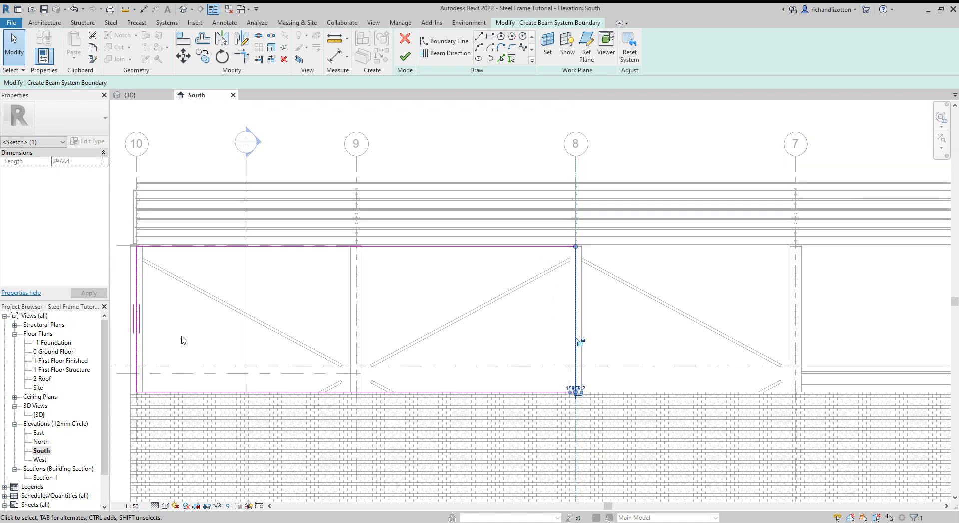
scroll(129, 309, "up", 2)
scroll(556, 332, "down", 3)
scroll(554, 332, "up", 1)
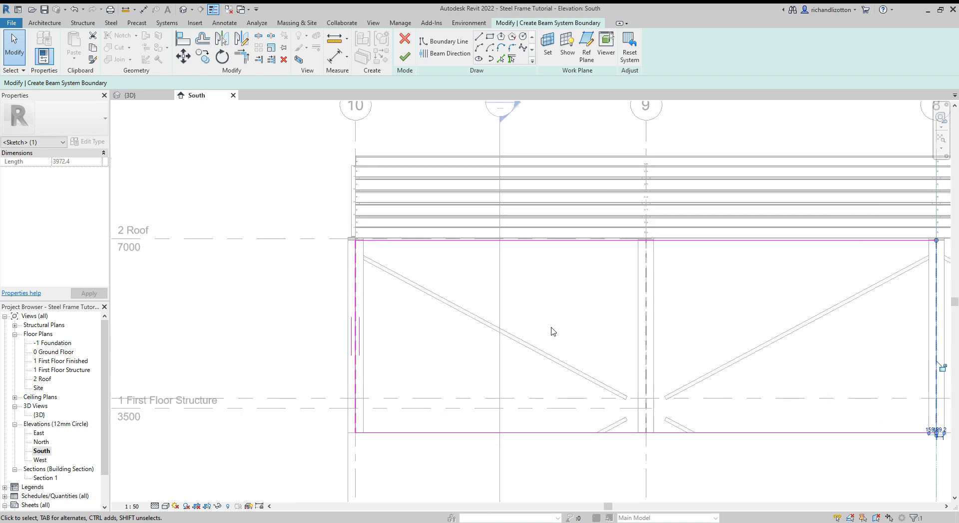
left_click(445, 53)
left_click(471, 243)
With grids 10 to 8 in view, edit the beam system's layout rule and beam type in Properties.
scroll(675, 346, "down", 1)
middle_click_drag(676, 346, 655, 338)
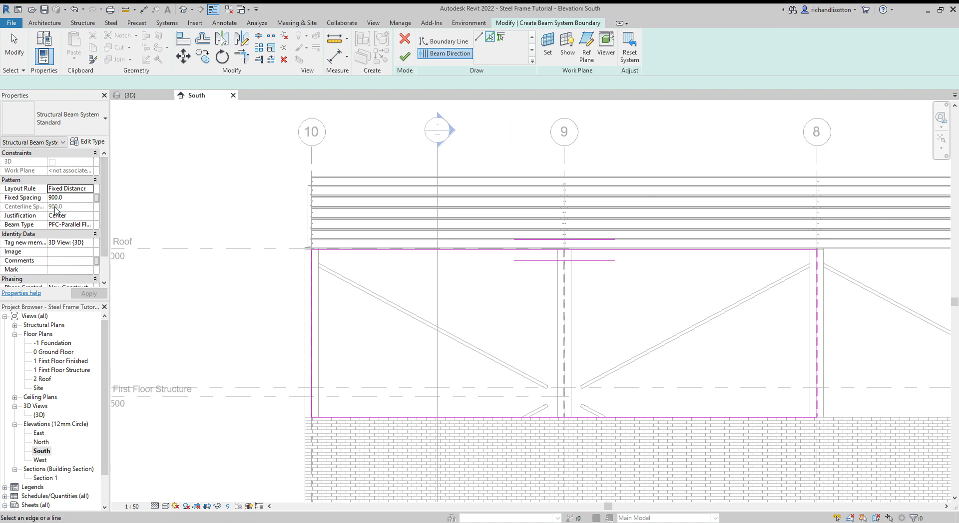
left_click(90, 189)
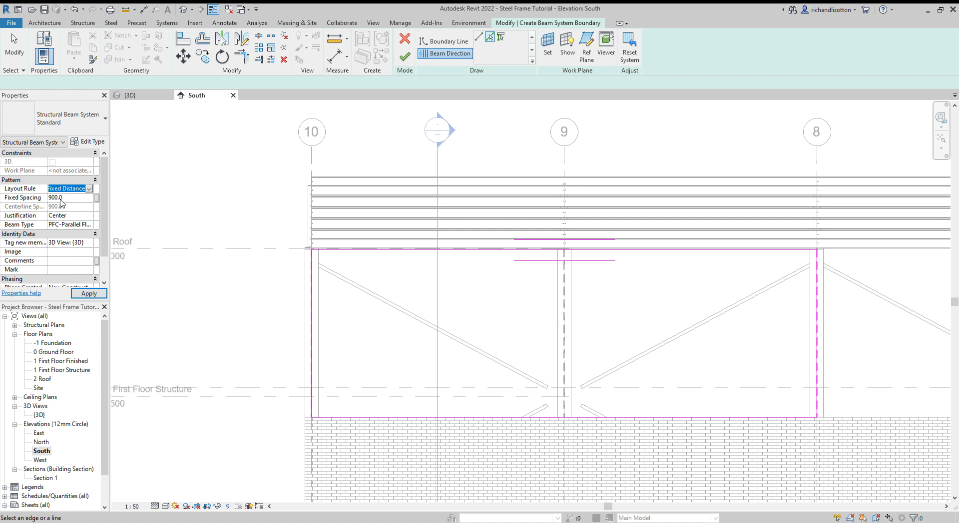
left_click(89, 226)
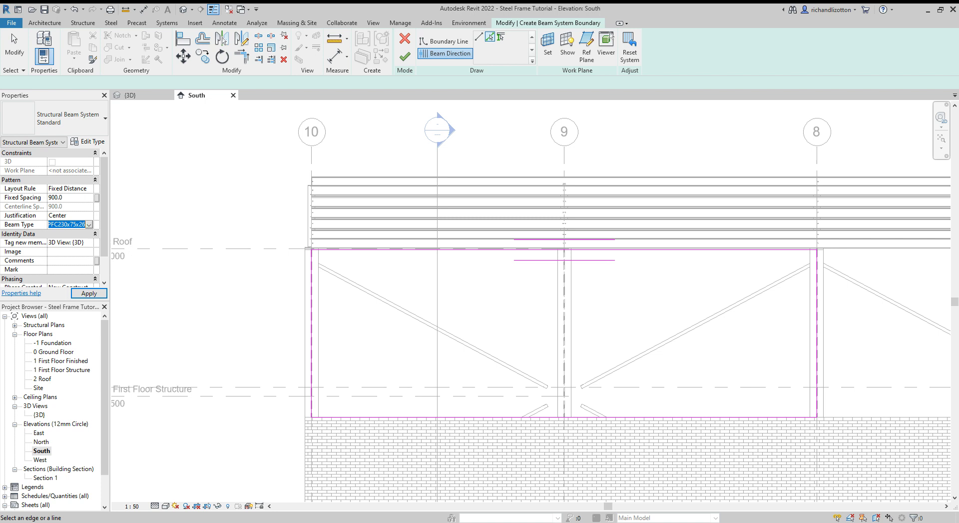
left_click(90, 236)
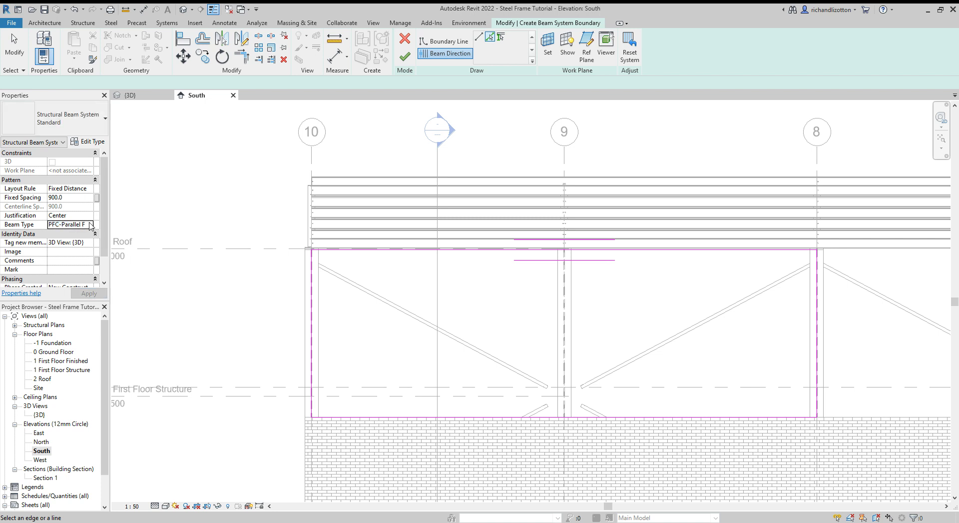
Finish the sketch to create PFC rails at 900 spacing and view them in 3D.
scroll(101, 229, "down", 2)
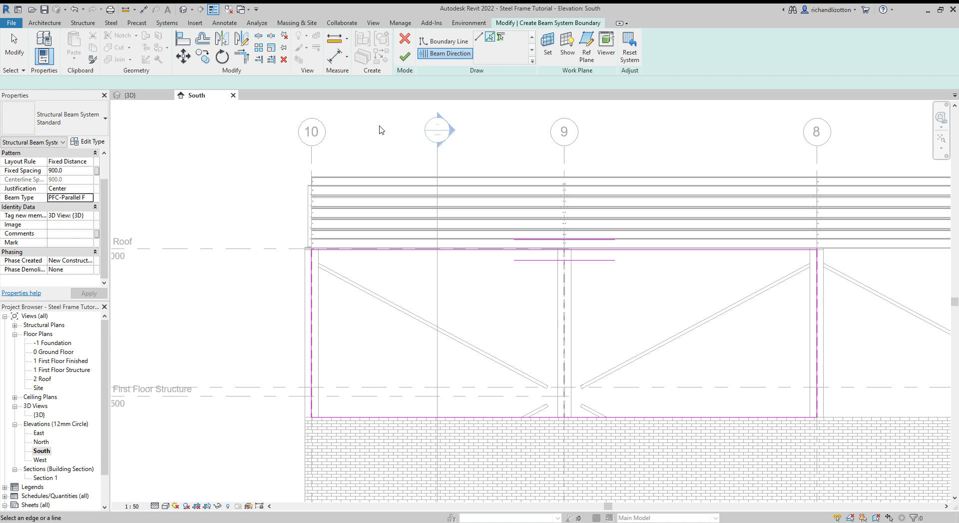
left_click(406, 57)
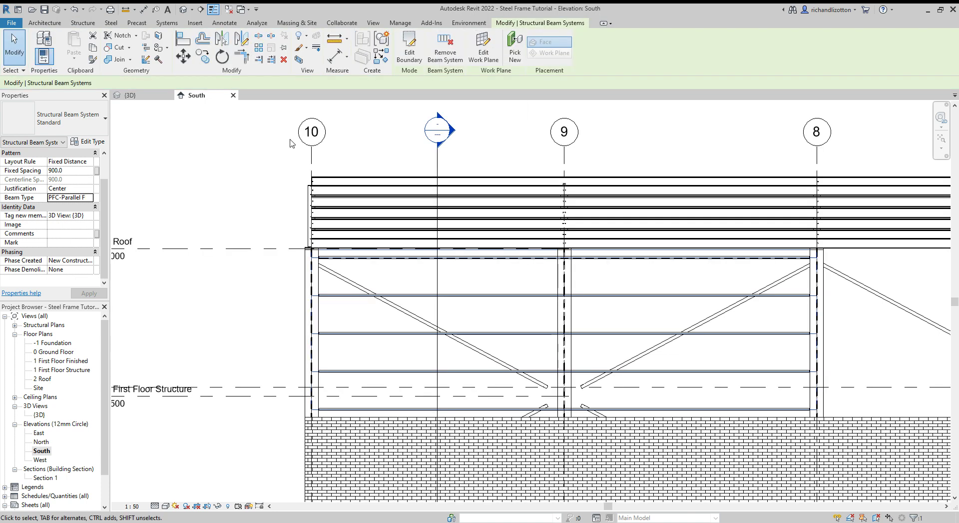
left_click(131, 95)
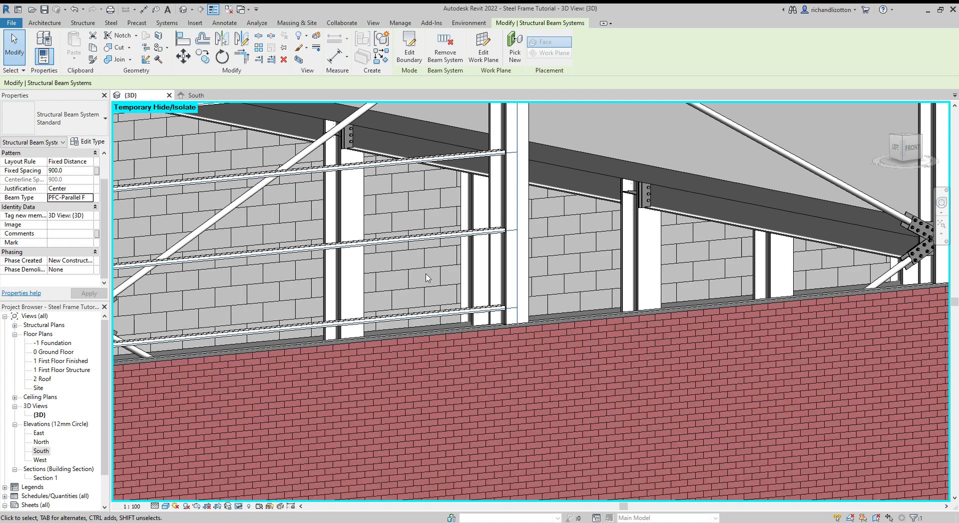
middle_click_drag(442, 286, 309, 278, "shift")
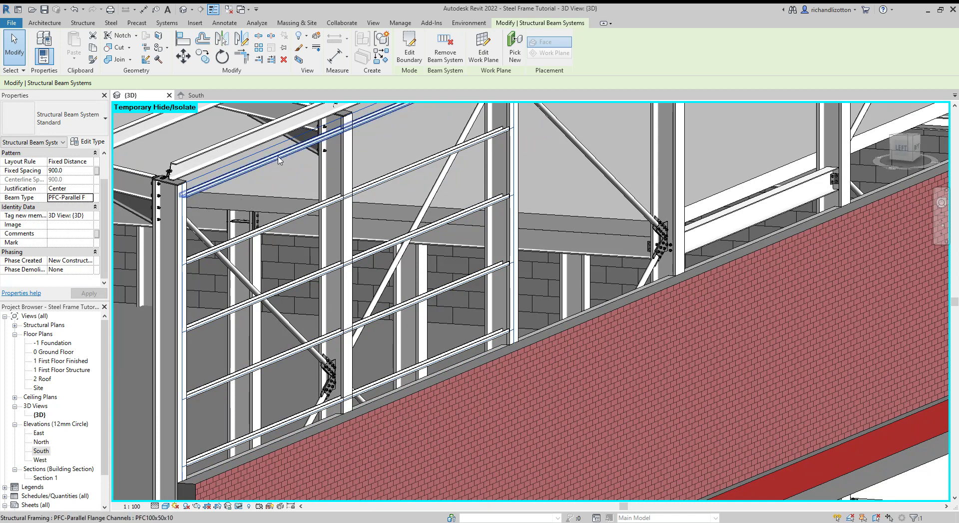
scroll(309, 225, "up", 3)
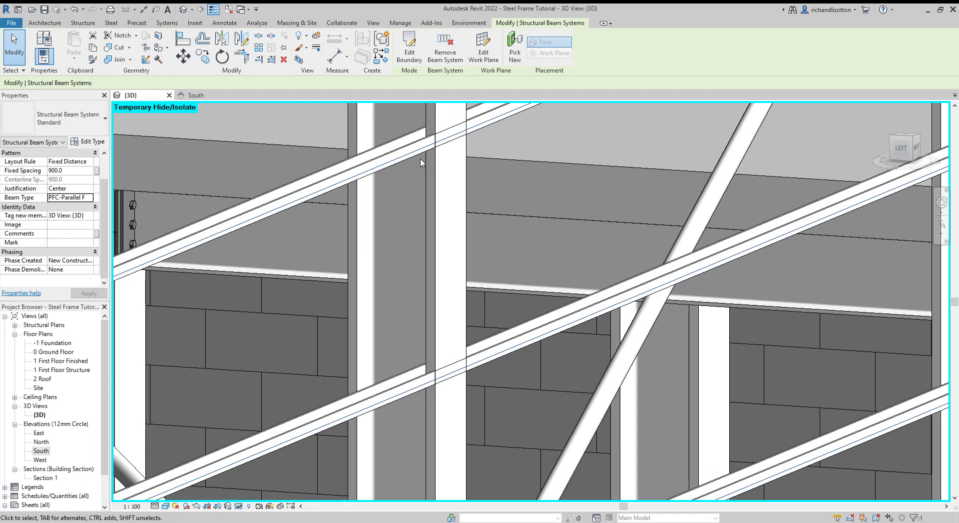
scroll(397, 165, "down", 5)
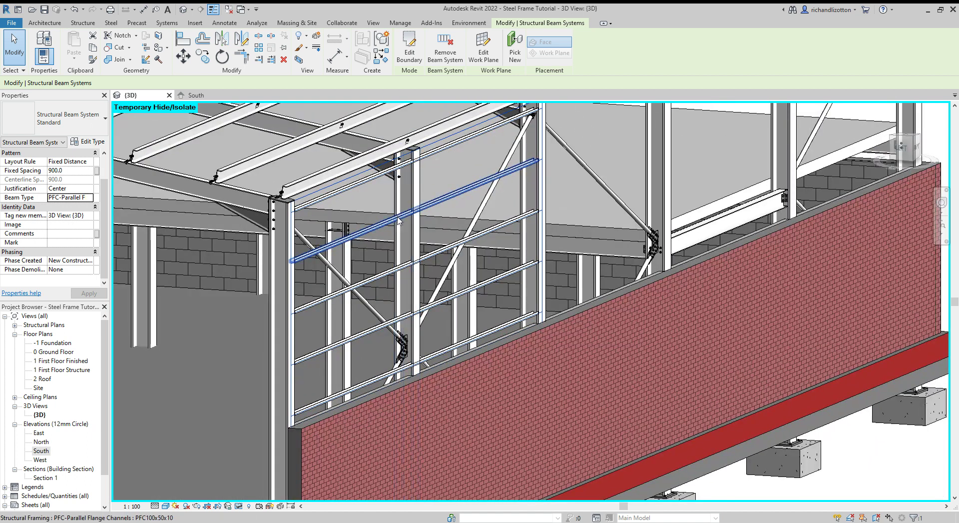
left_click(398, 222)
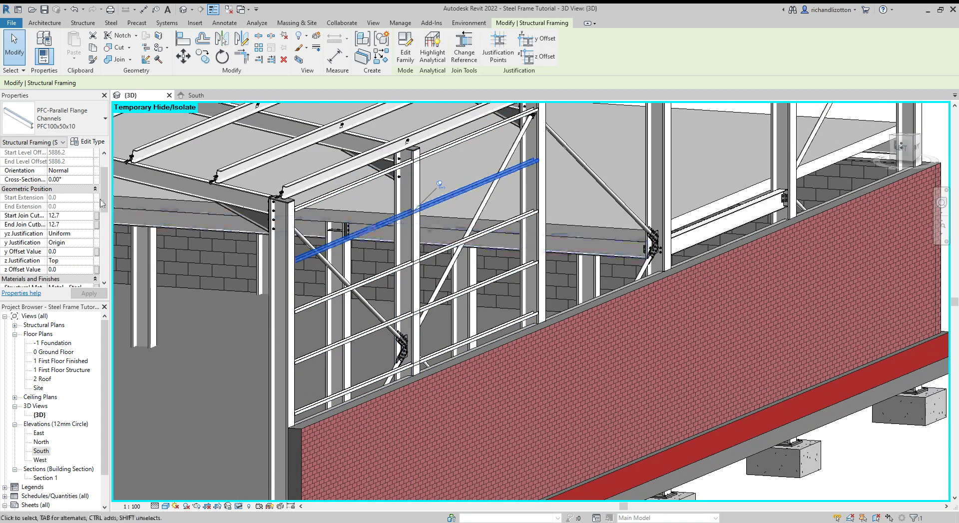
left_click(68, 171)
left_click(74, 188)
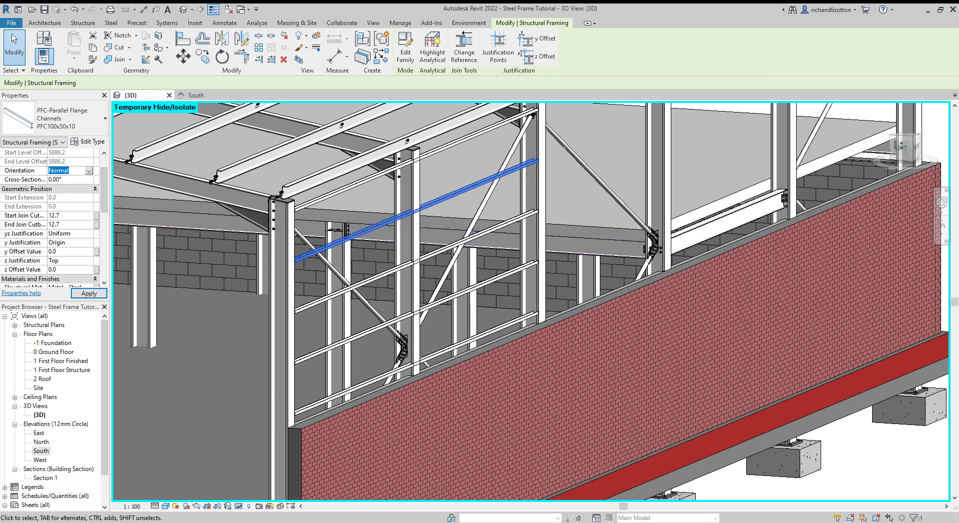
scroll(432, 268, "up", 5)
scroll(431, 269, "down", 6)
left_click(70, 170)
left_click(70, 179)
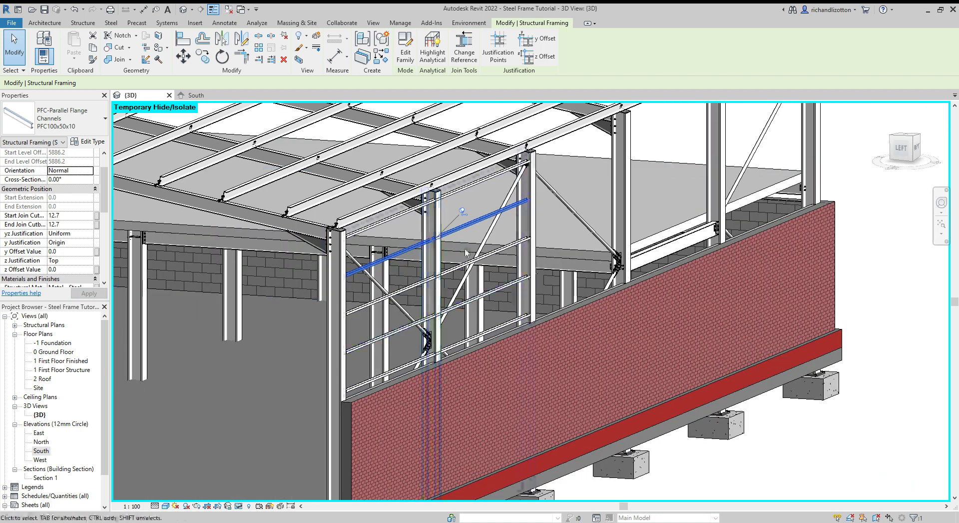
scroll(478, 285, "up", 3)
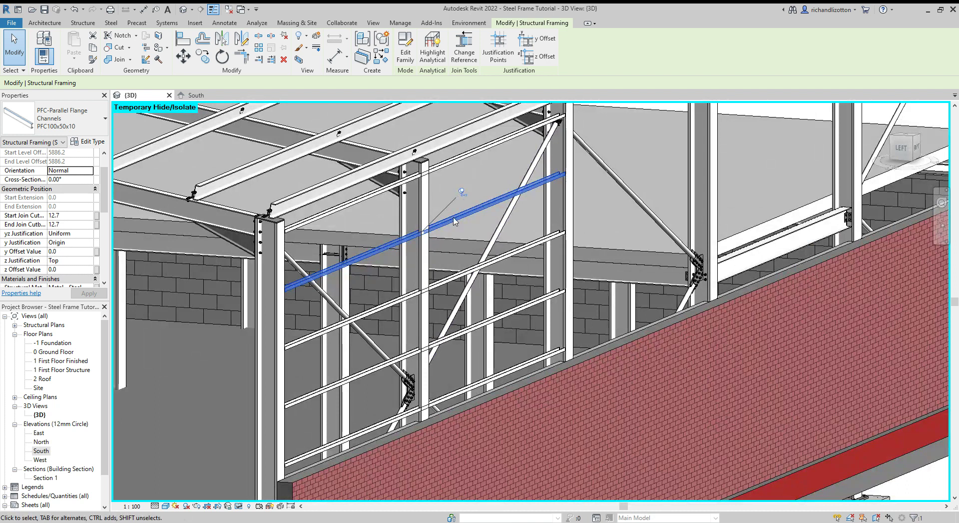
Select the PFC side rails and apply a z Offset Value of 100.
left_click(407, 186, "ctrl")
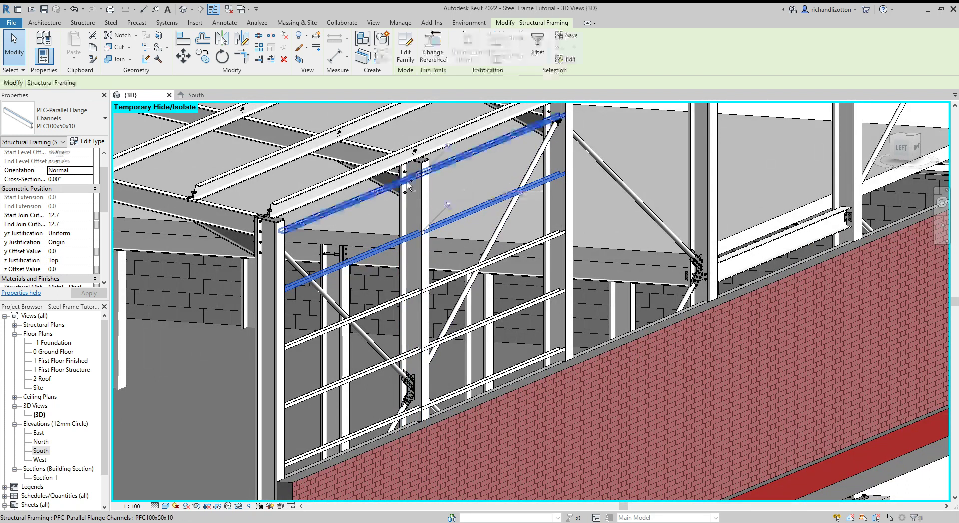
left_click(417, 296, "ctrl")
left_click(454, 336, "ctrl")
left_click(470, 386, "ctrl")
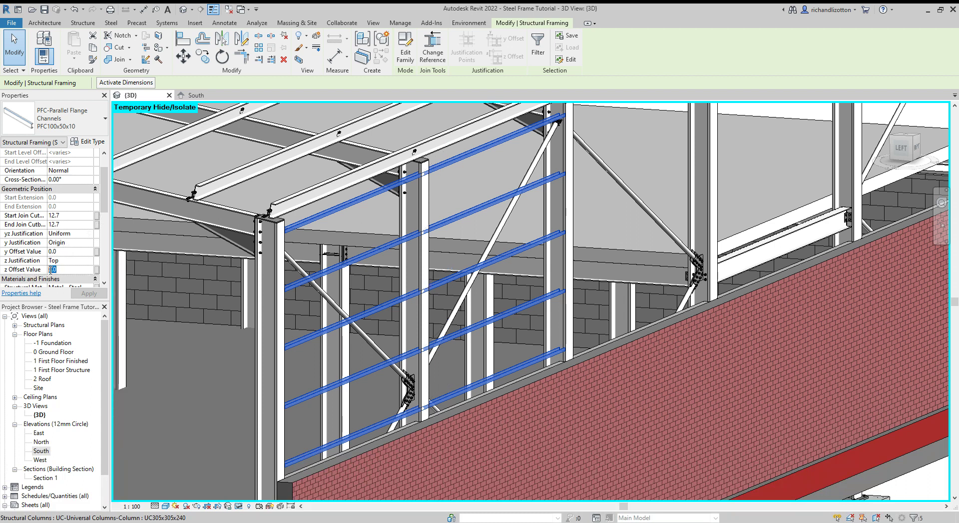
type("100")
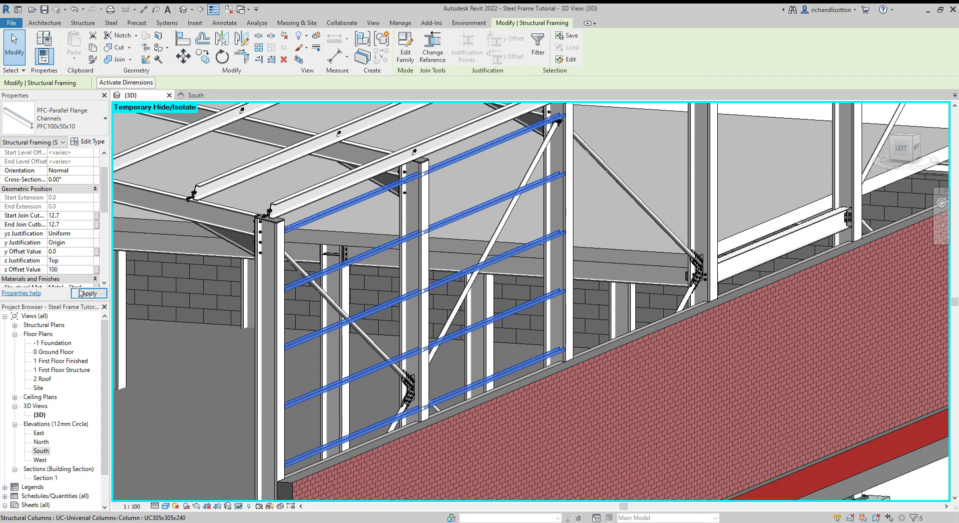
left_click(80, 292)
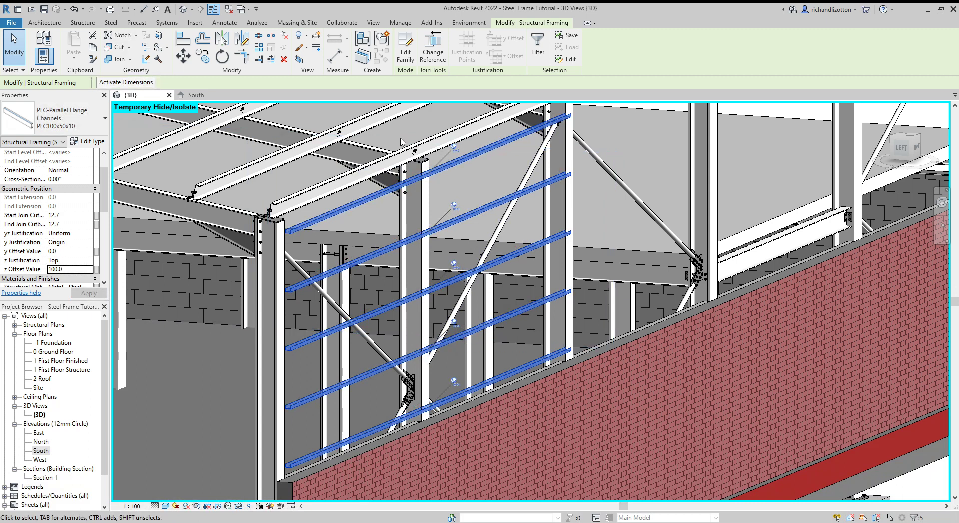
In the South elevation, start and then cancel a Change Reference on the rails.
left_click(208, 96)
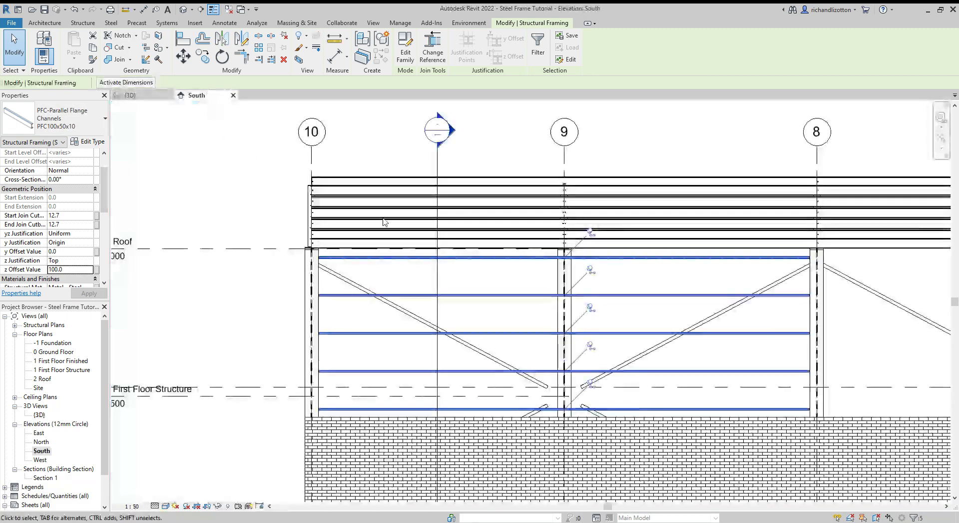
left_click(433, 50)
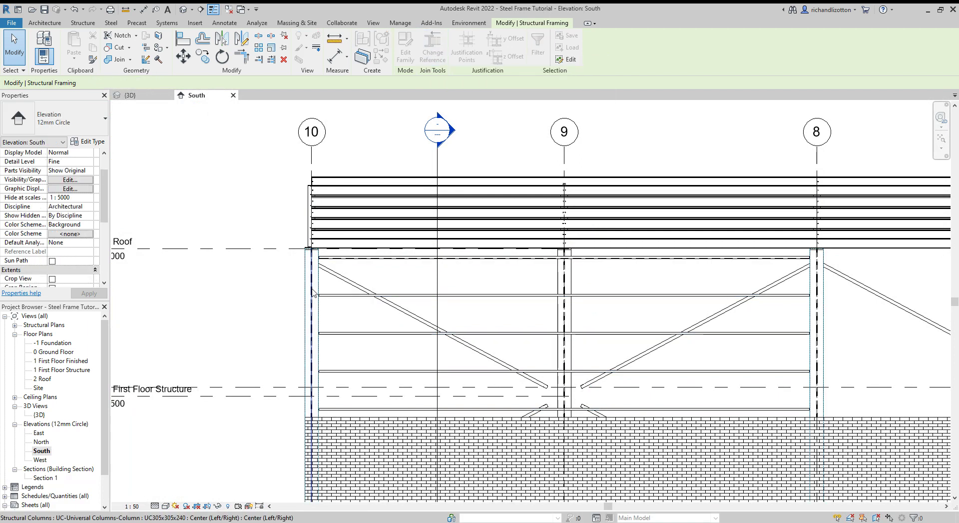
key("Escape")
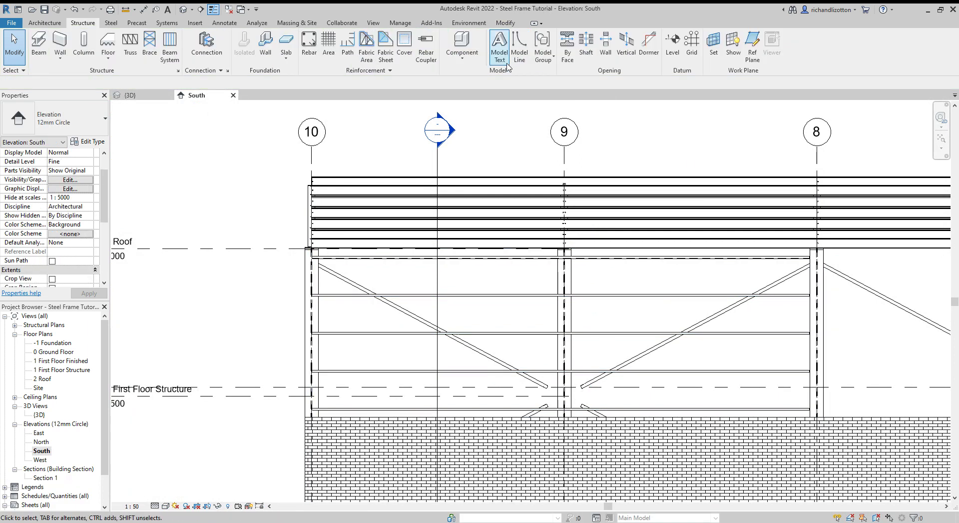
Select the five PFC100x50x10 rails between gridlines 10 and 8, then clear the selection.
left_click(744, 260)
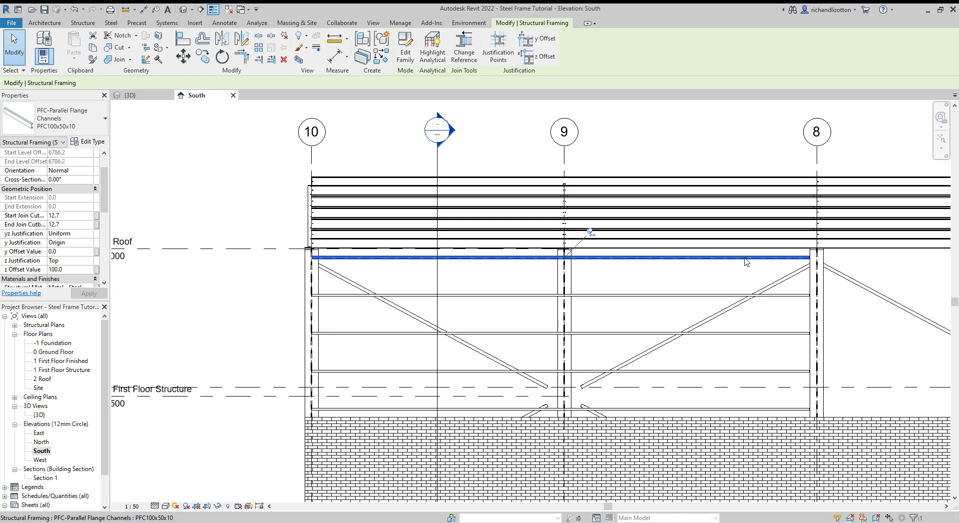
left_click(720, 295, "ctrl")
left_click(731, 333, "ctrl")
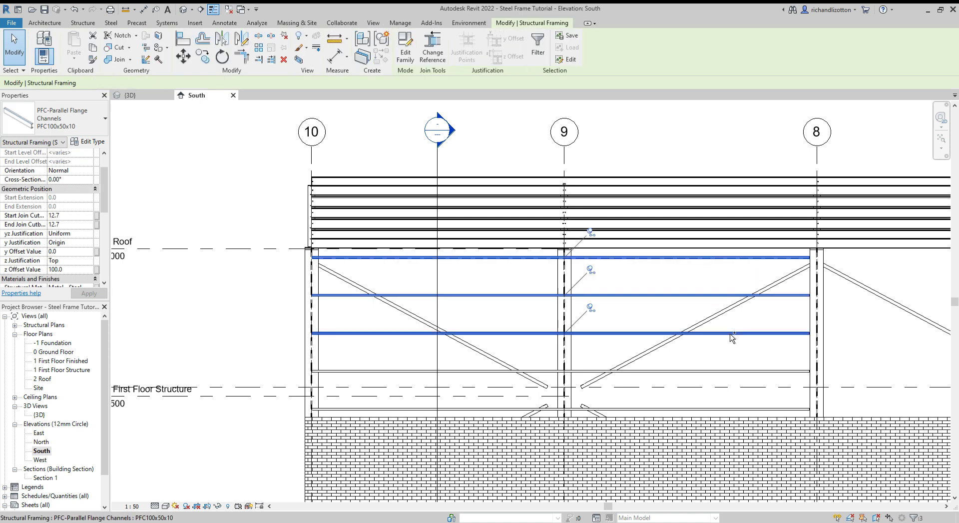
left_click(734, 371, "ctrl")
left_click(737, 408, "ctrl")
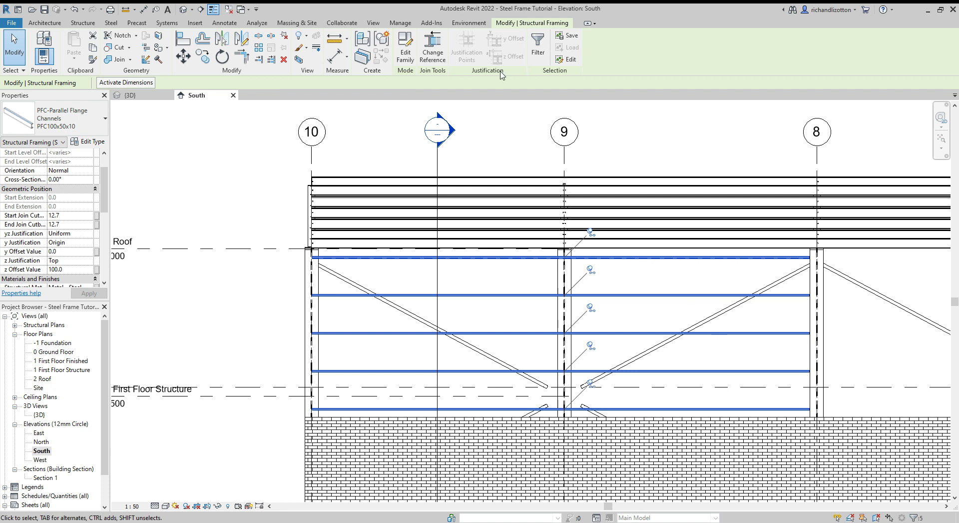
key("Escape")
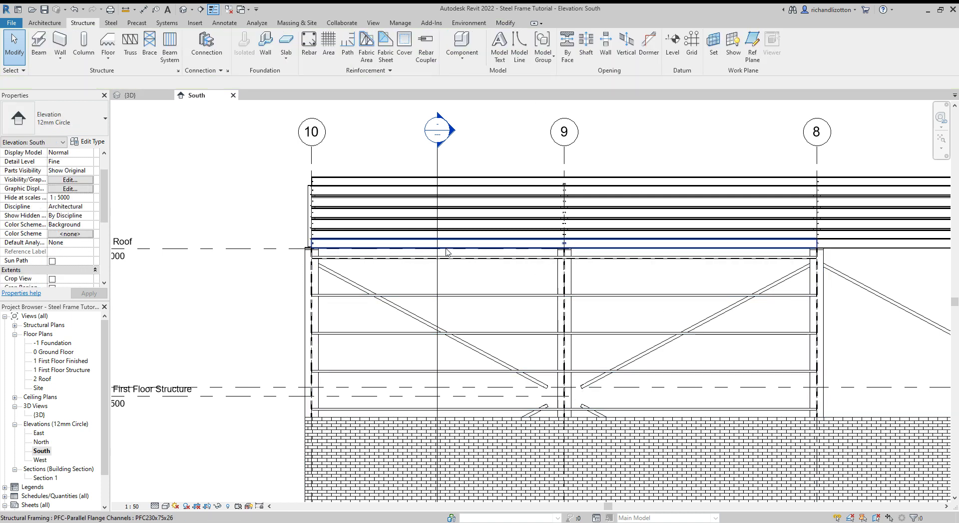
In 3D, orbit, zoom and pan to inspect the offset rail ends at the corner column.
left_click(130, 95)
middle_click_drag(500, 321, 239, 289, "shift")
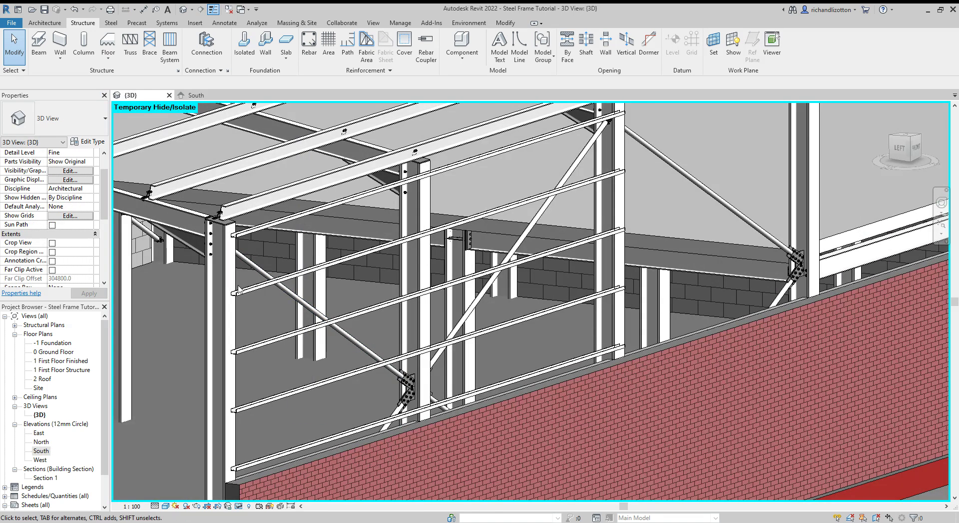
scroll(239, 288, "up", 2)
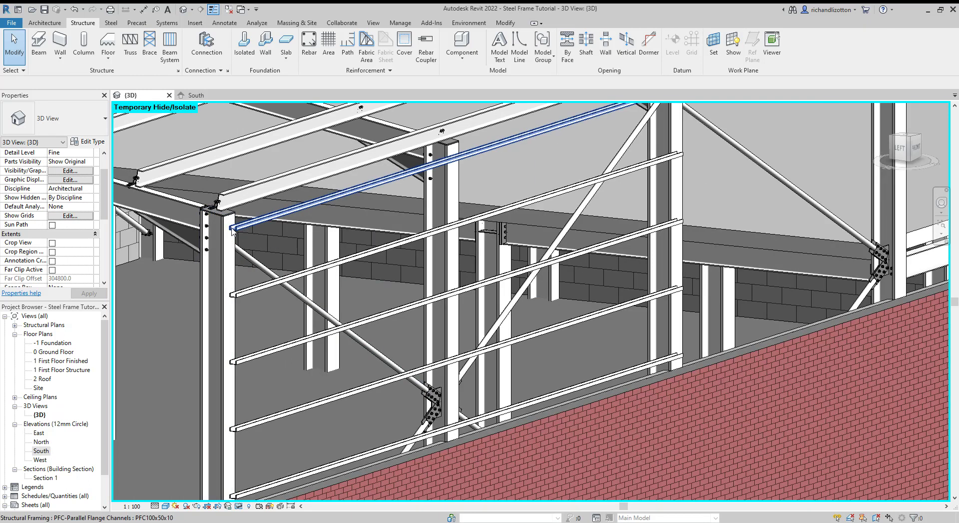
scroll(232, 229, "up", 3)
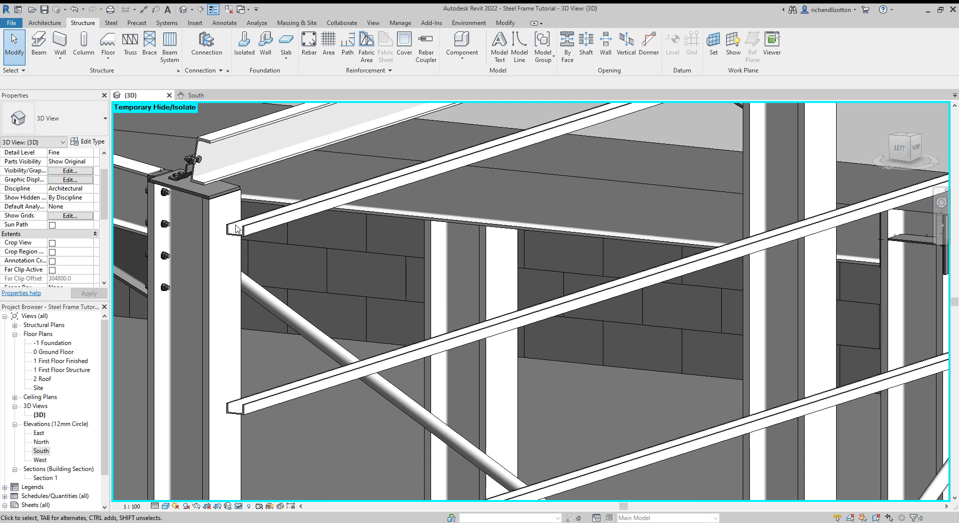
scroll(235, 231, "down", 3)
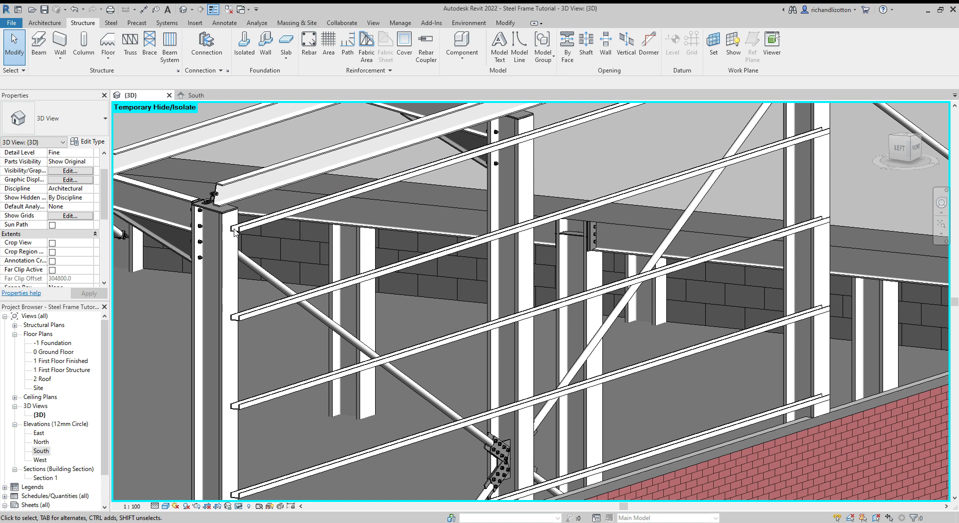
scroll(250, 231, "down", 3)
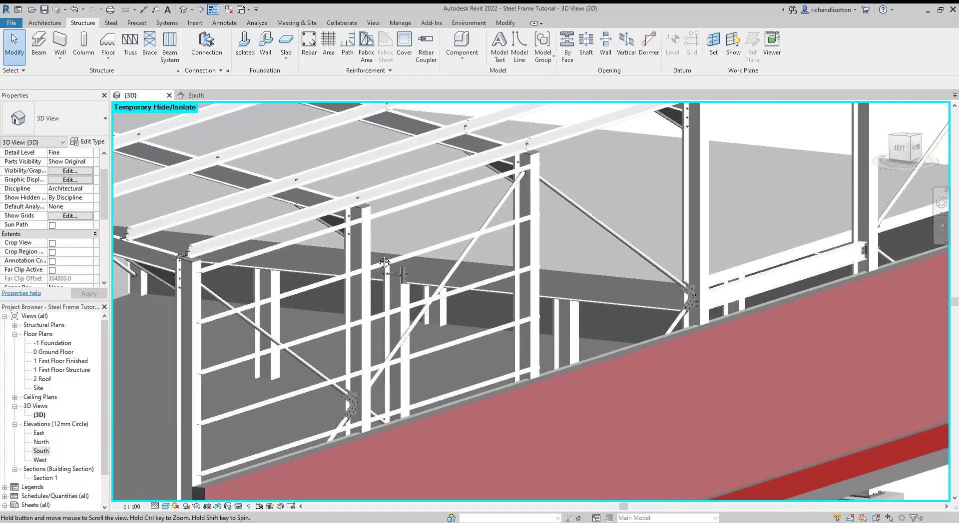
middle_click_drag(384, 263, 423, 247)
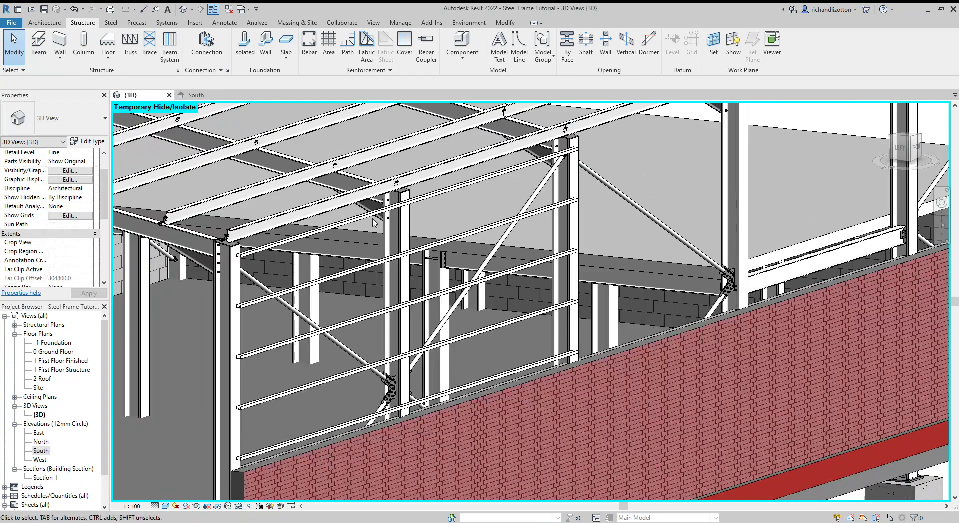